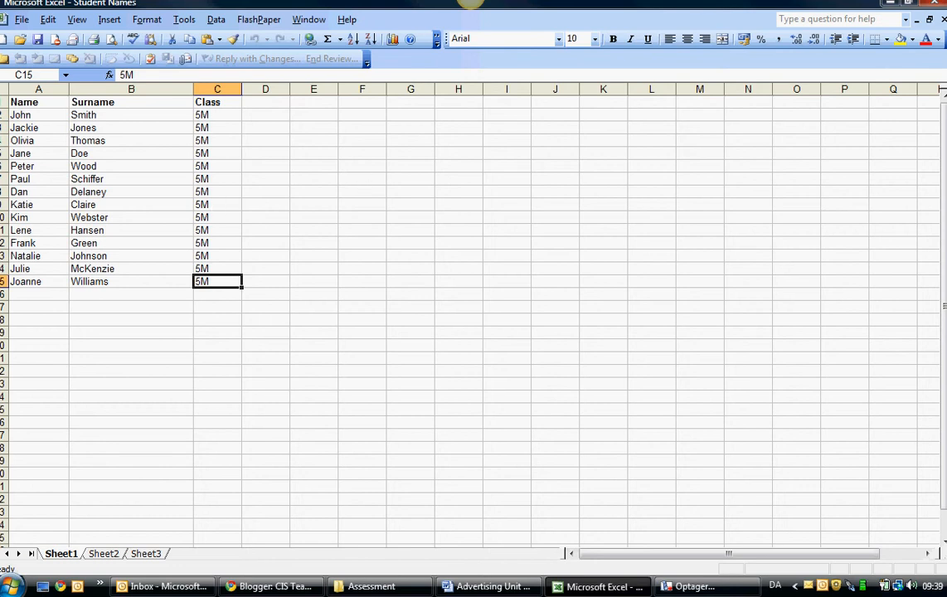
Close the Student Names workbook and start the Mail Merge wizard in Word for the Advertising Unit Assessment document
click(935, 5)
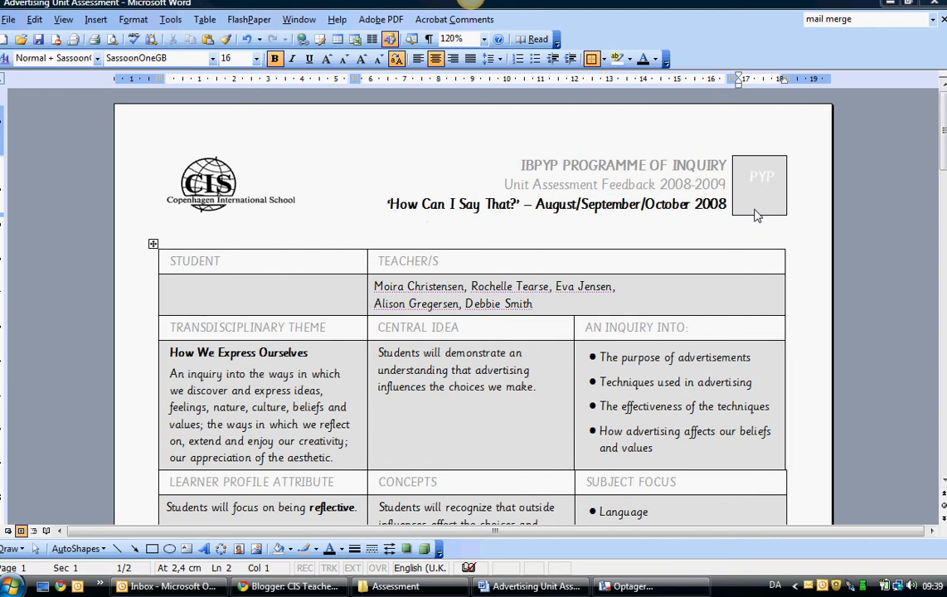
click(171, 20)
click(171, 20)
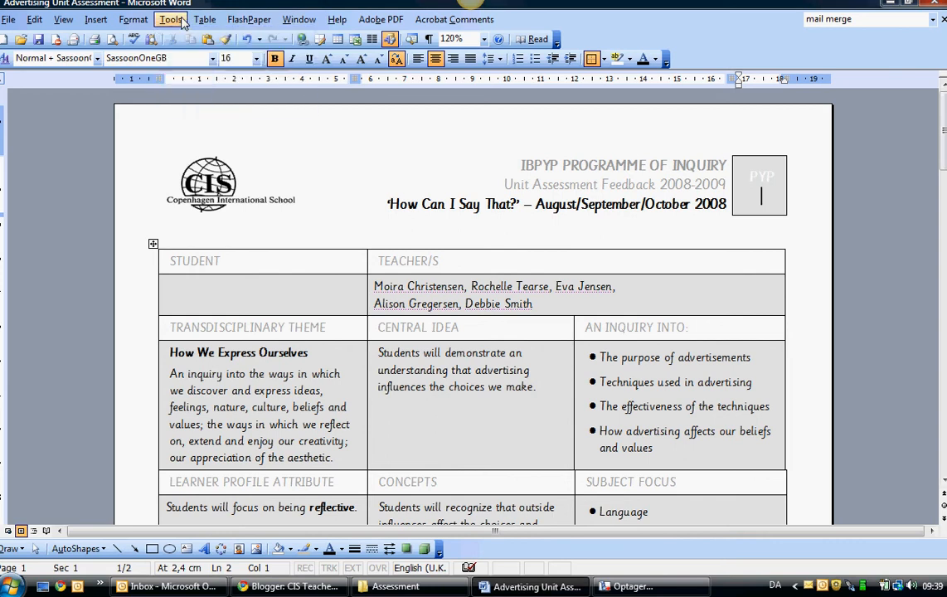
click(174, 20)
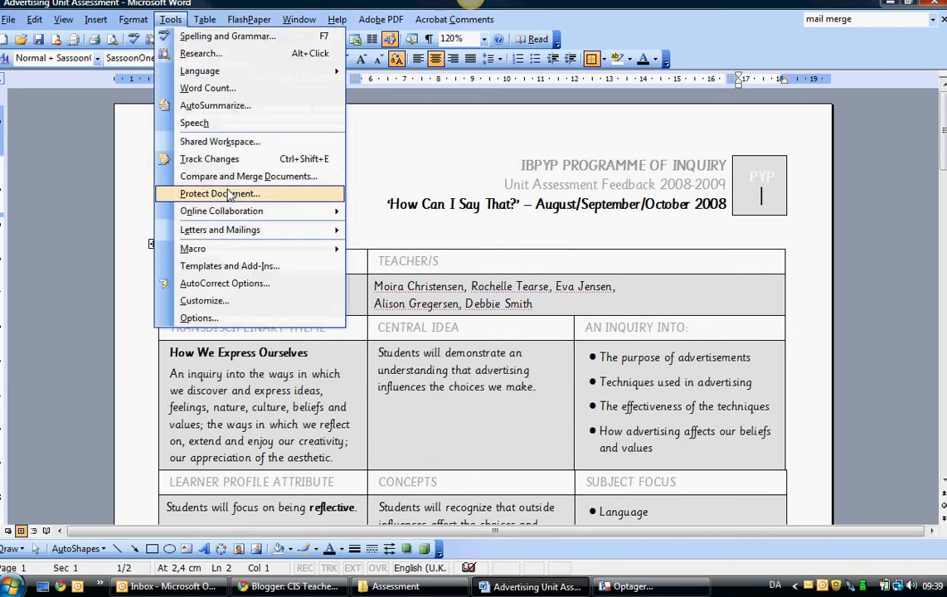
mouse_move(249, 229)
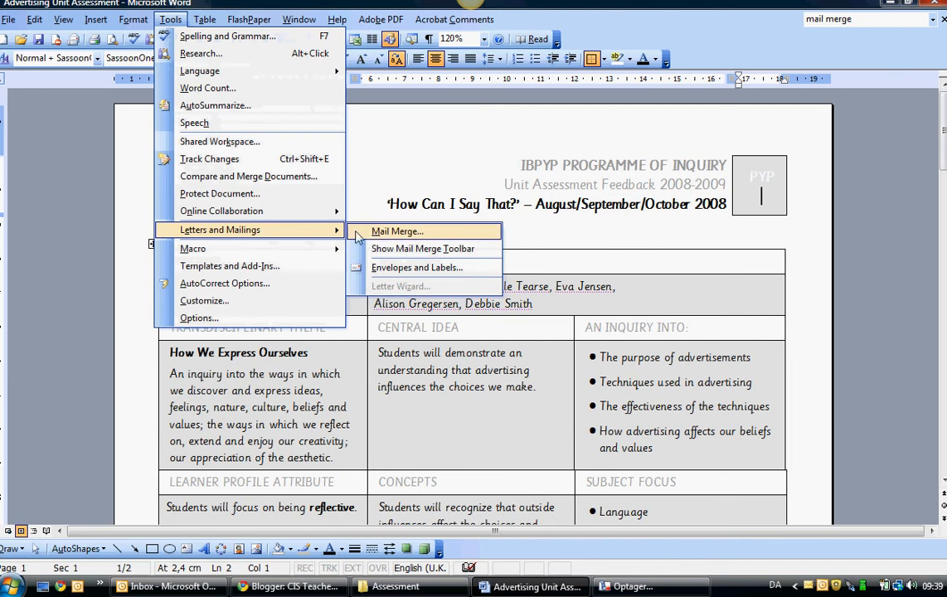
click(396, 231)
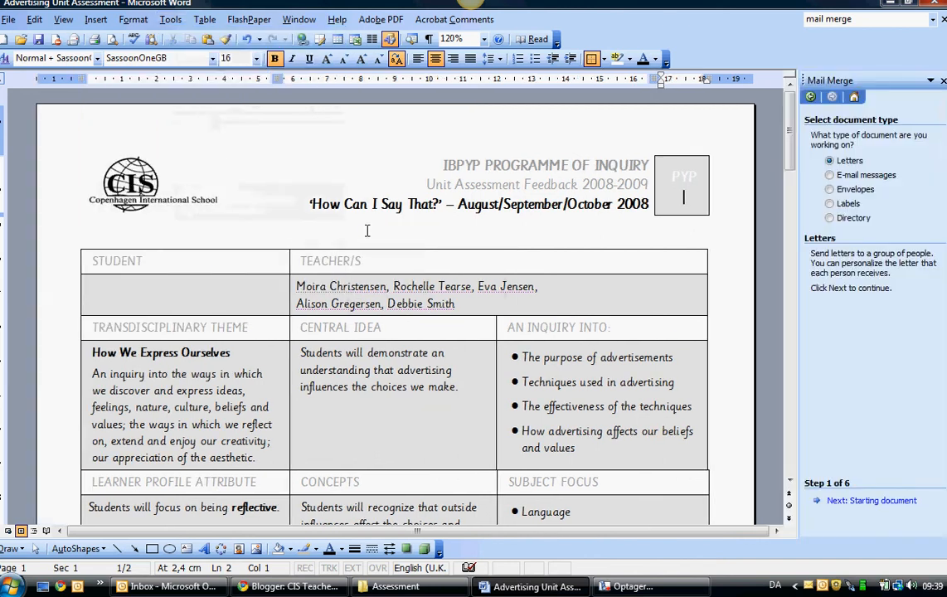
Place the insertion point below PYP in the header box and set up the merge as letters using the current document
click(684, 195)
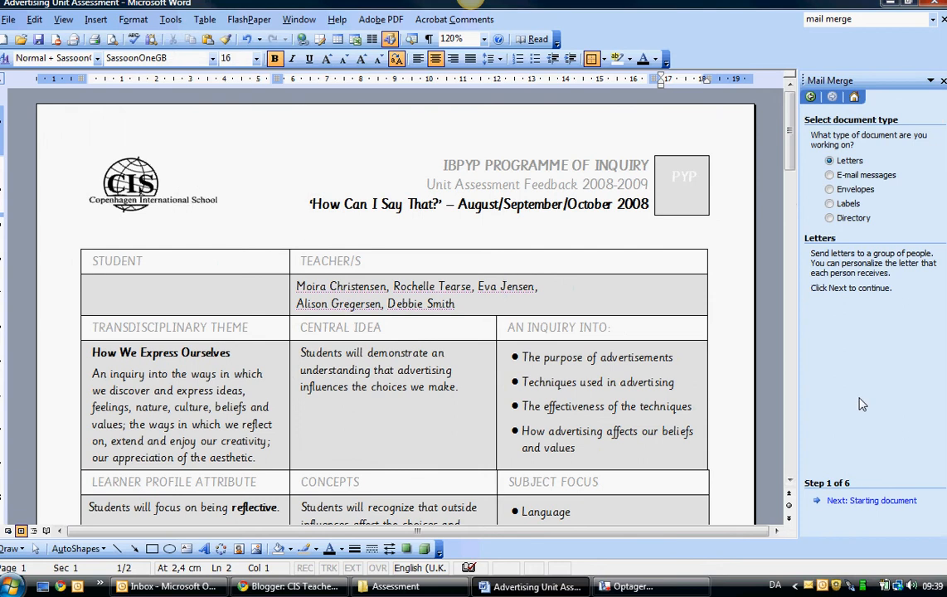
click(872, 502)
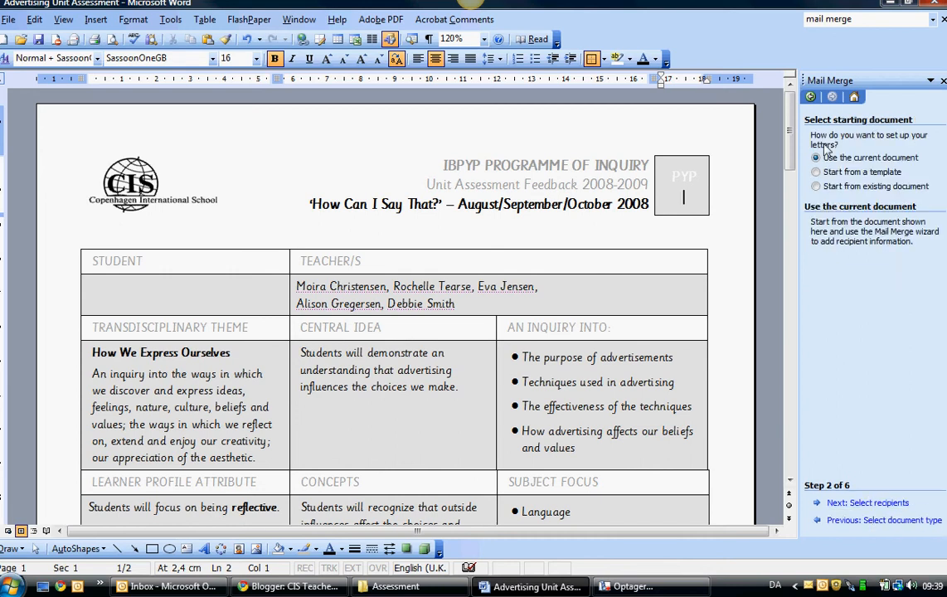
click(864, 504)
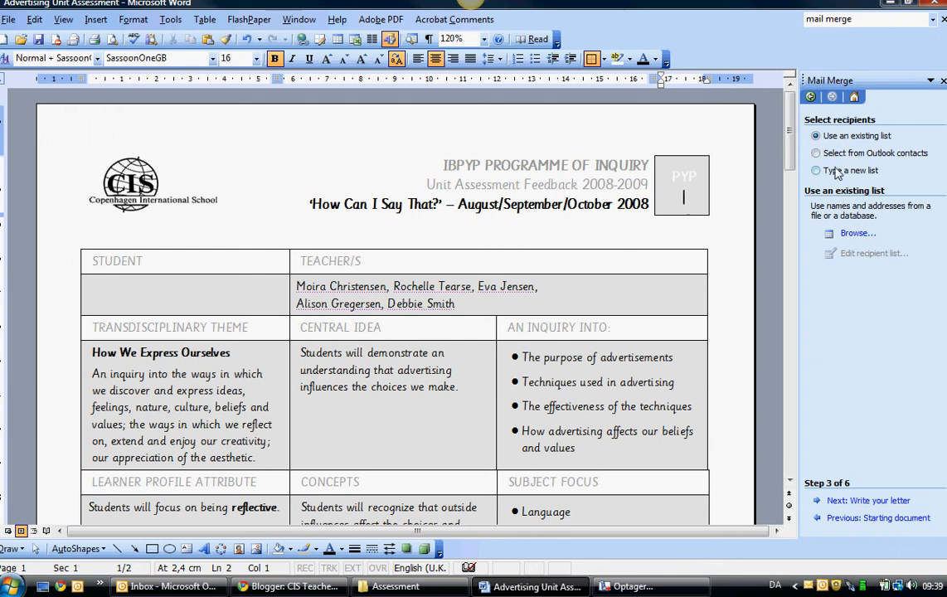
Use Sheet1$ of the Student Names file in the desktop's Assessment folder as the recipient list, keeping all recipients
click(853, 235)
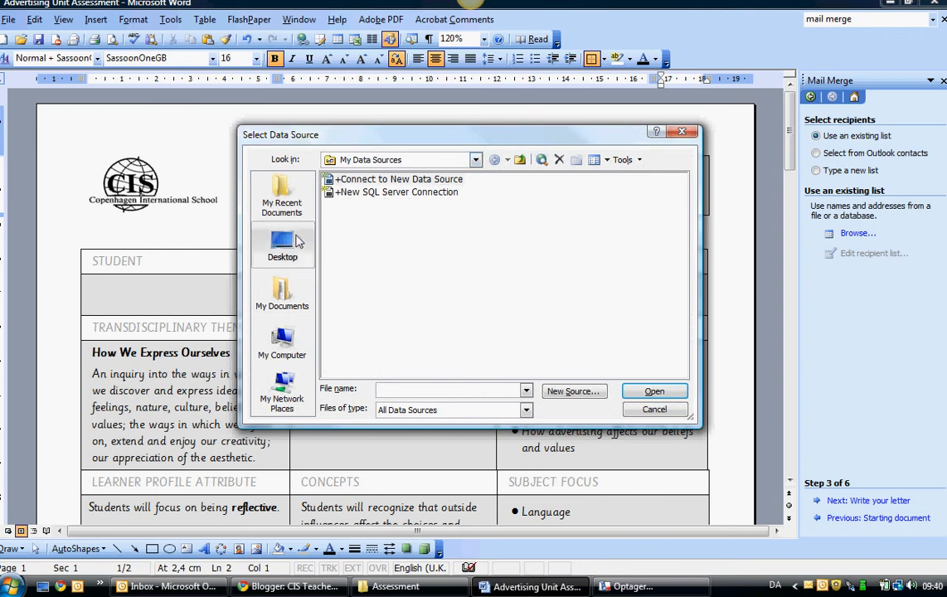
click(297, 245)
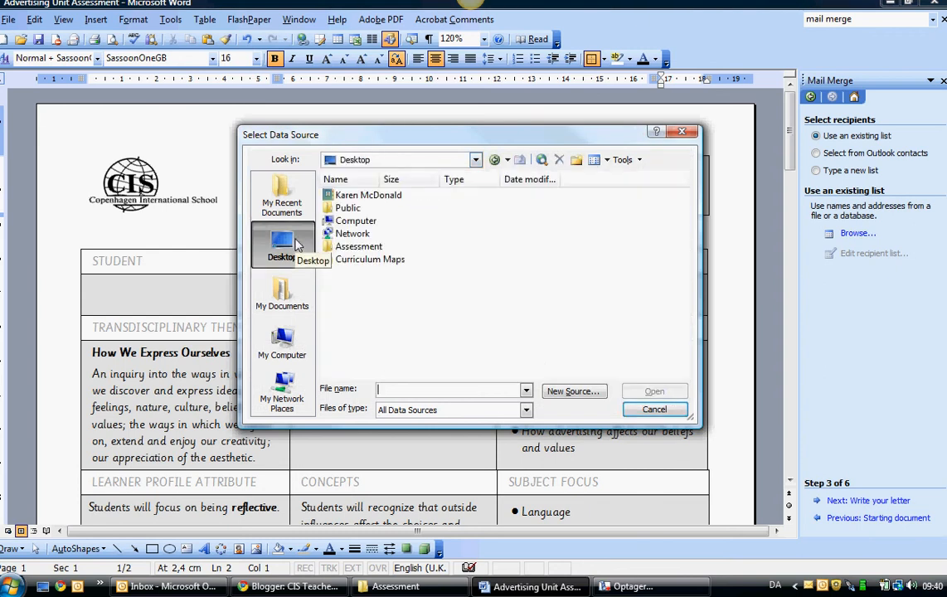
click(349, 248)
double_click(349, 249)
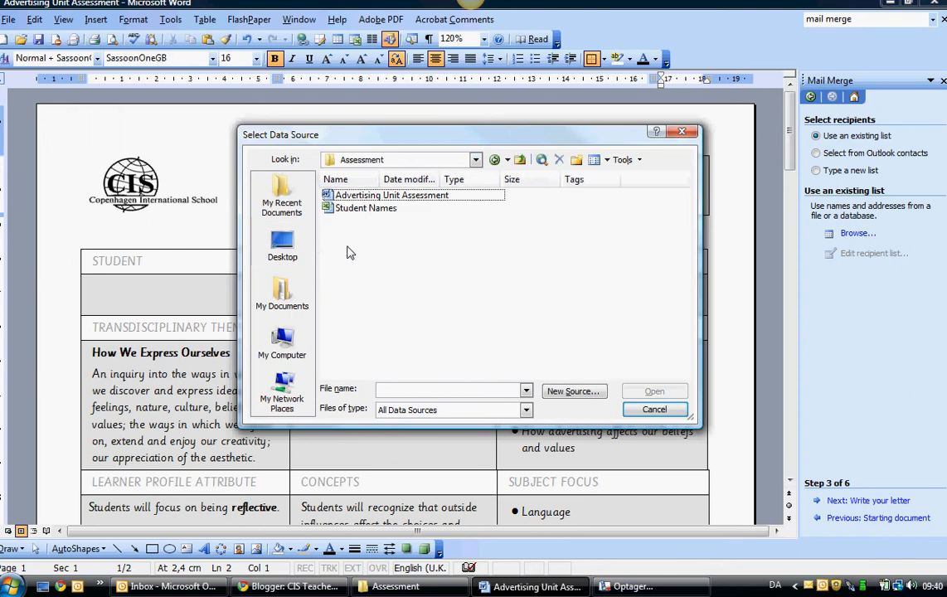
click(362, 214)
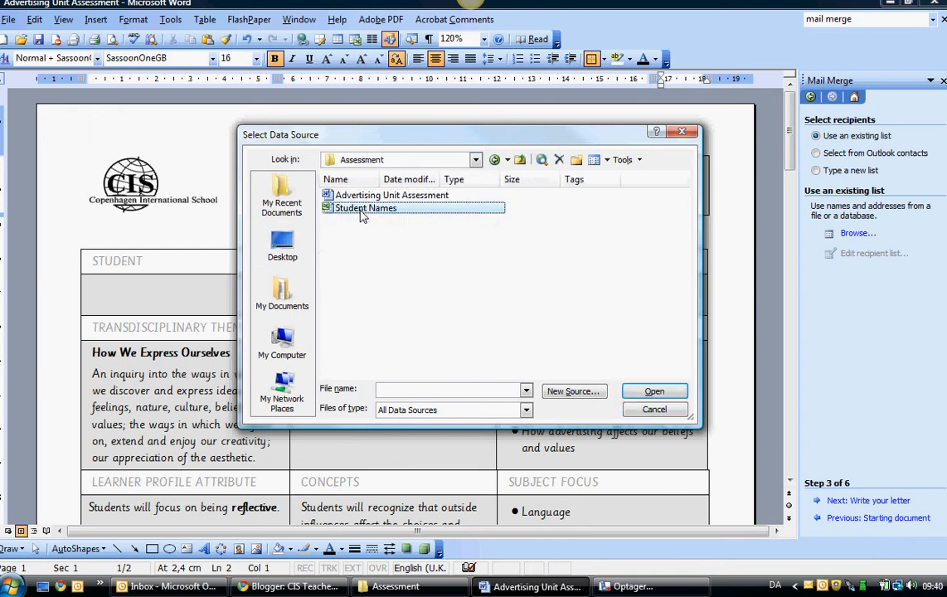
click(654, 391)
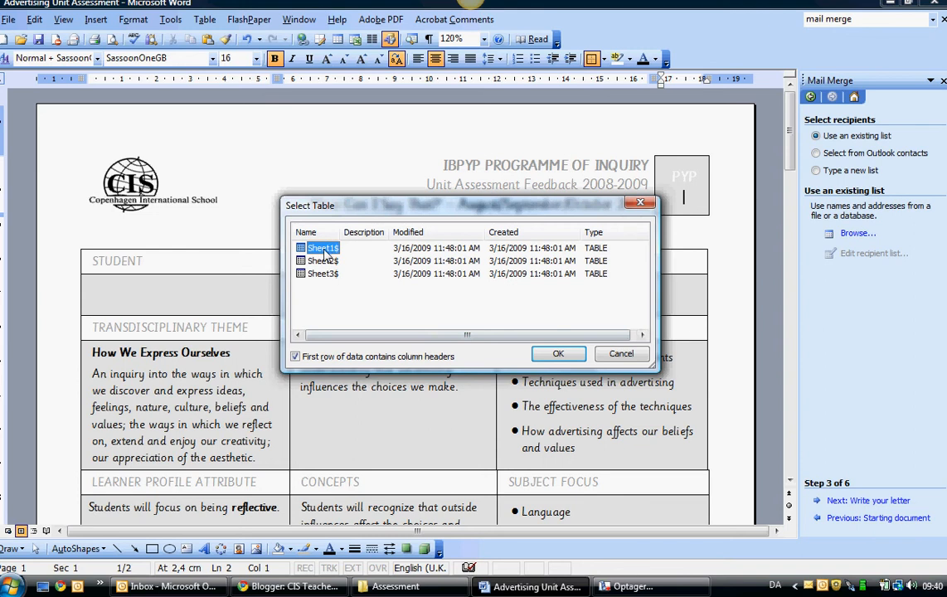
click(553, 355)
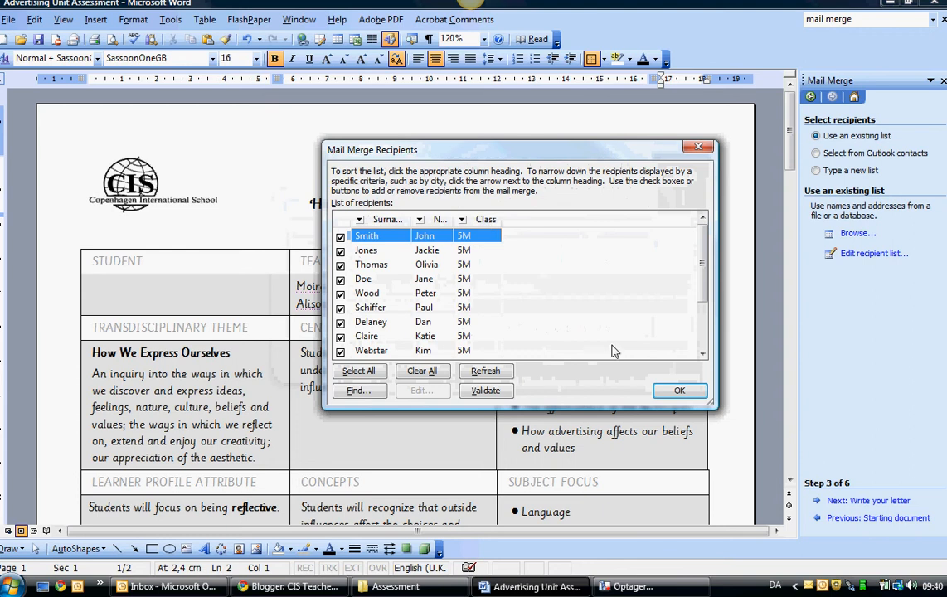
click(673, 392)
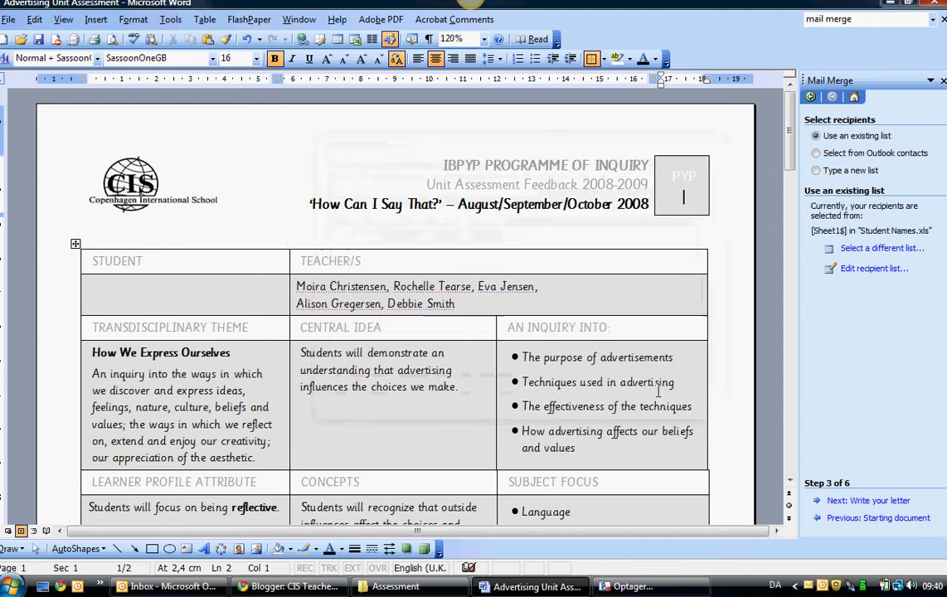
Proceed to writing the letter and insert the Class merge field below PYP in the header box
click(868, 502)
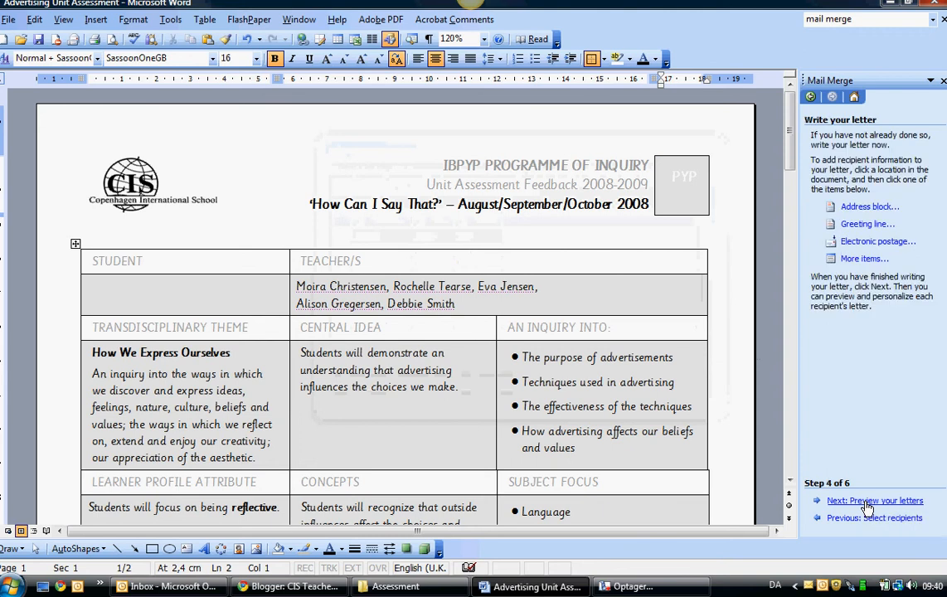
click(859, 260)
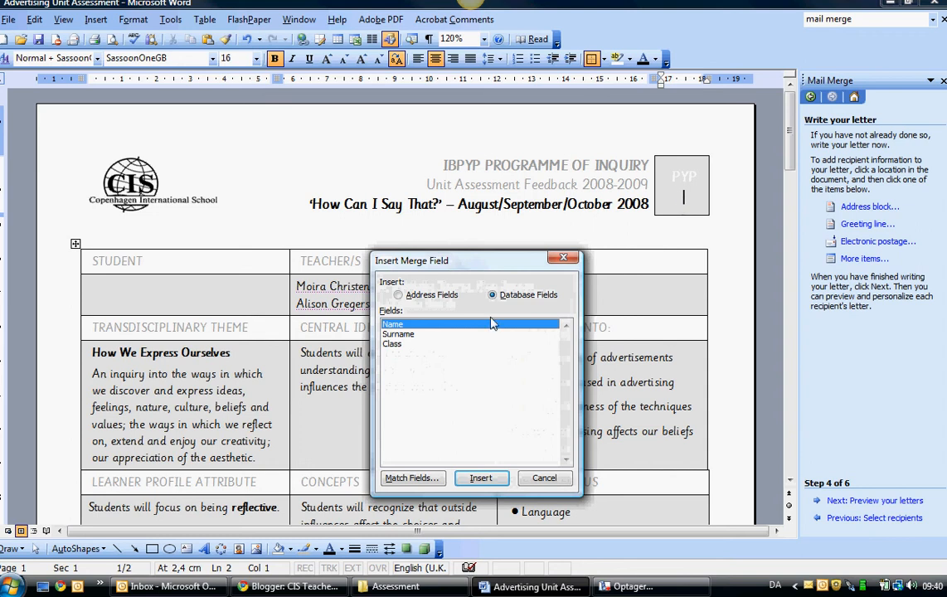
click(465, 344)
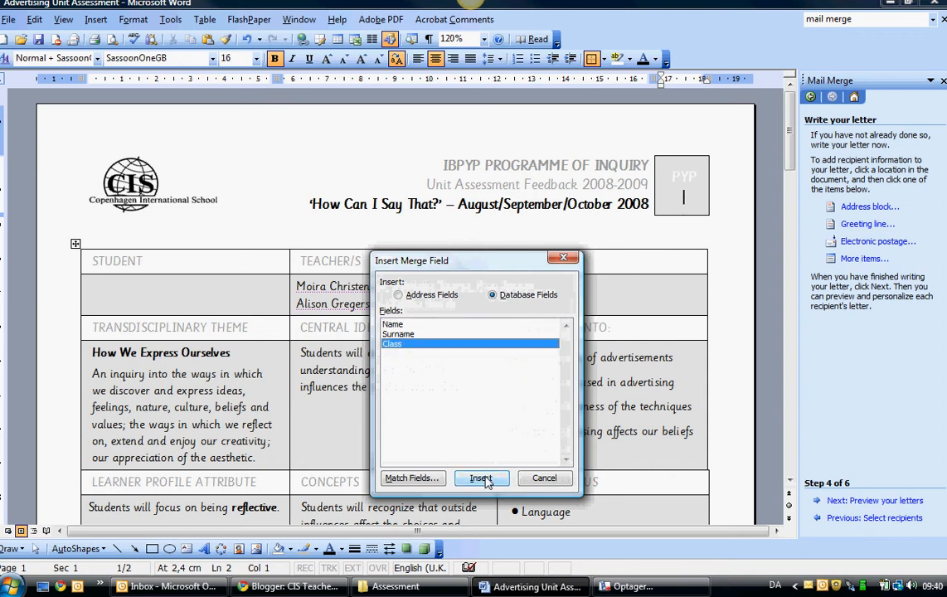
click(481, 478)
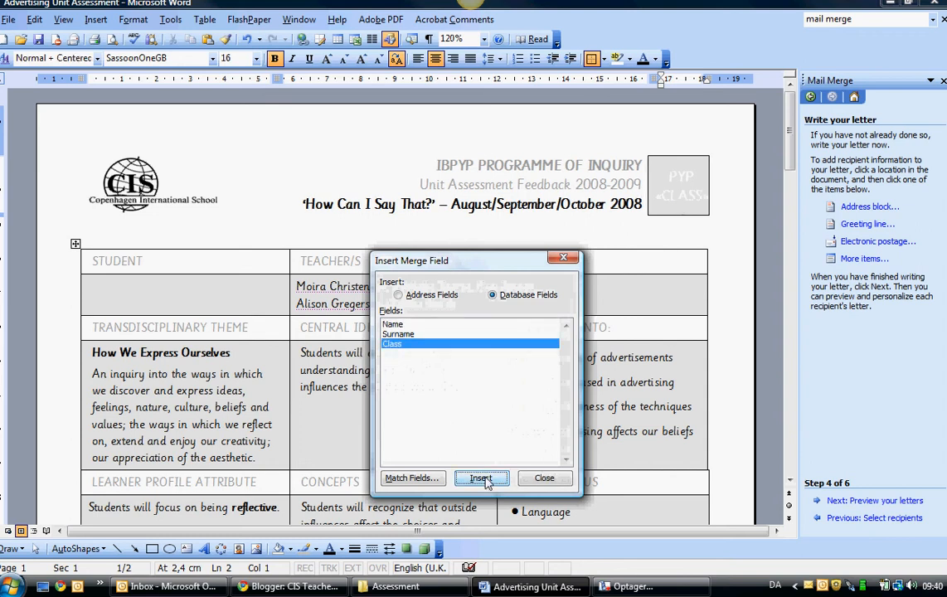
click(537, 477)
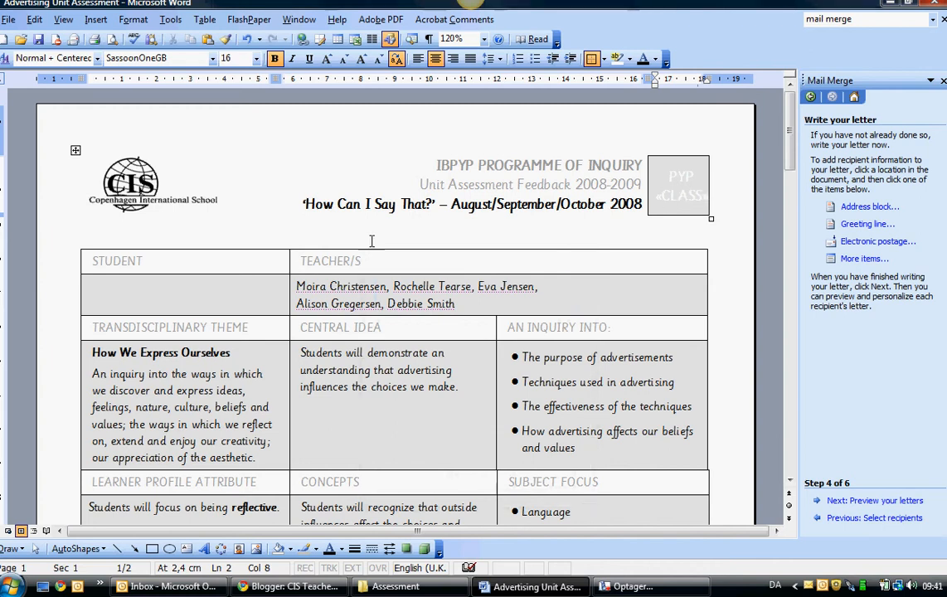
Insert the Name and Surname merge fields, separated by a space, in the empty cell below STUDENT
click(99, 289)
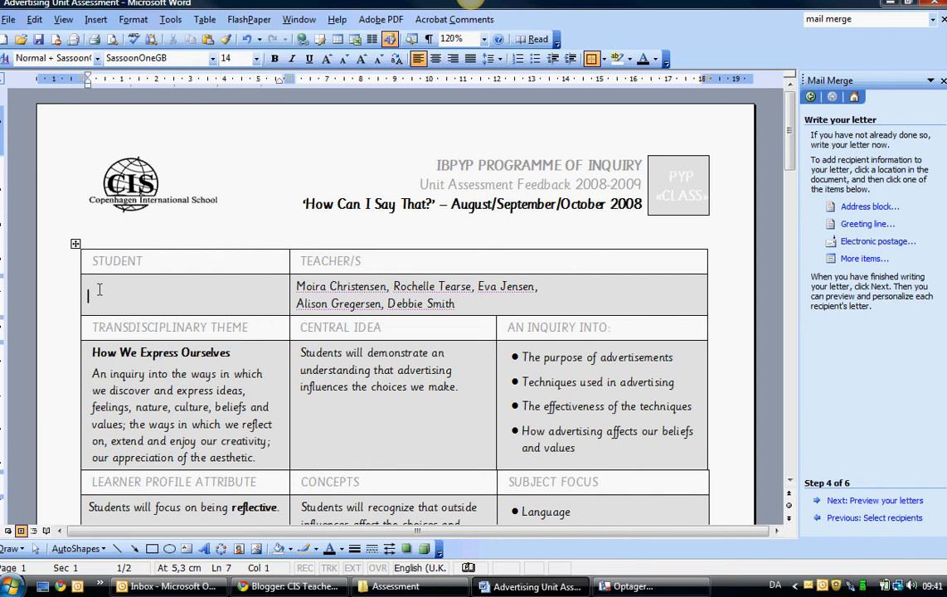
click(862, 259)
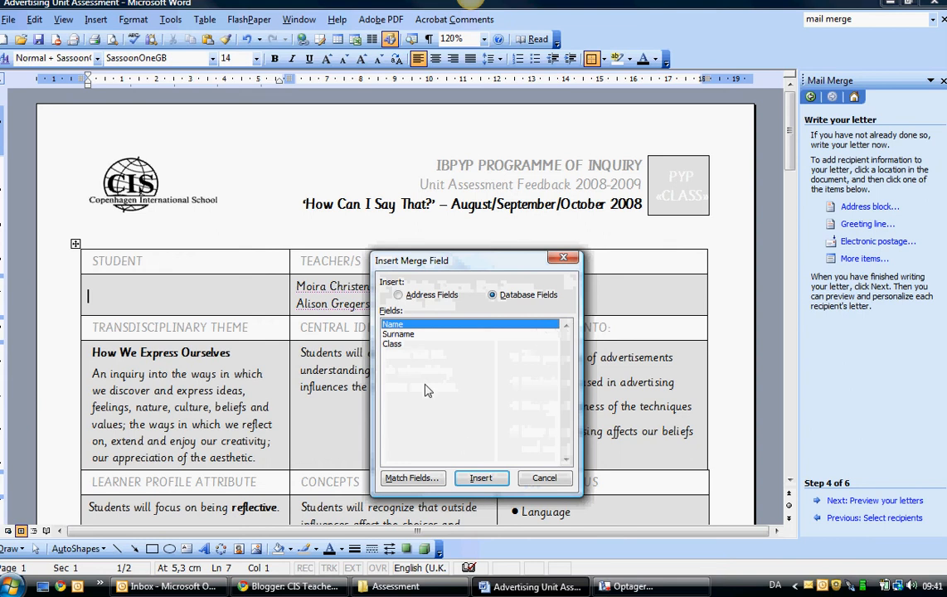
click(482, 478)
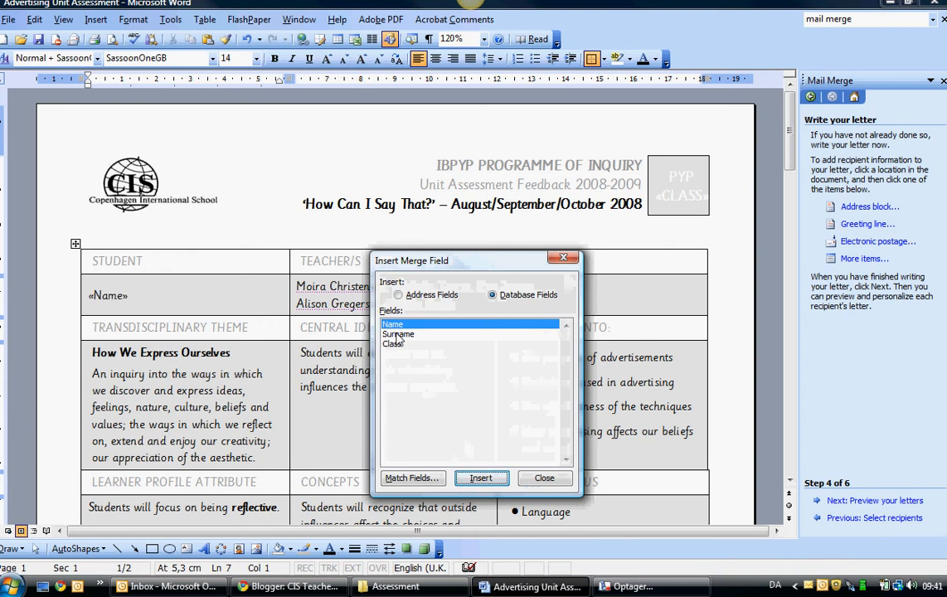
click(399, 334)
click(481, 479)
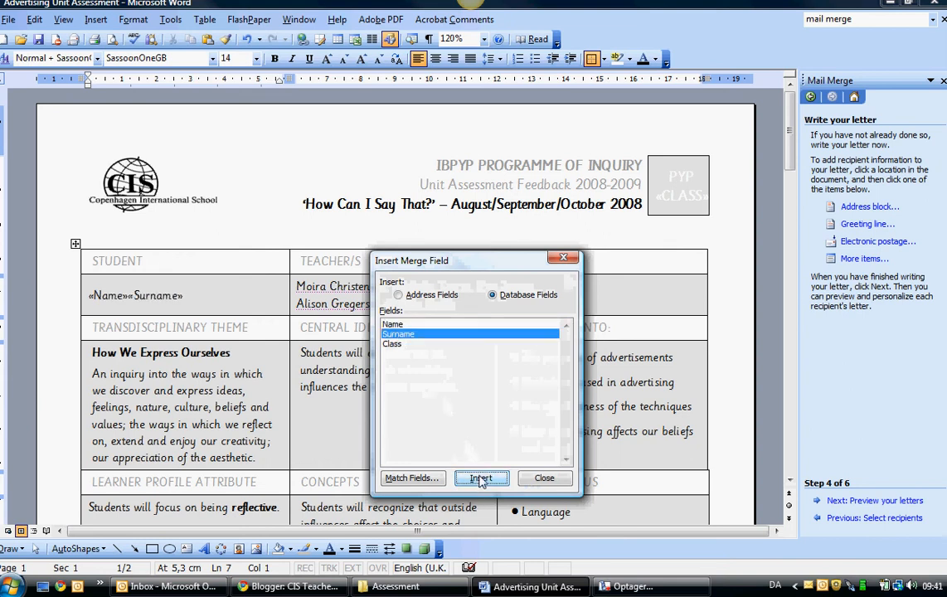
click(544, 479)
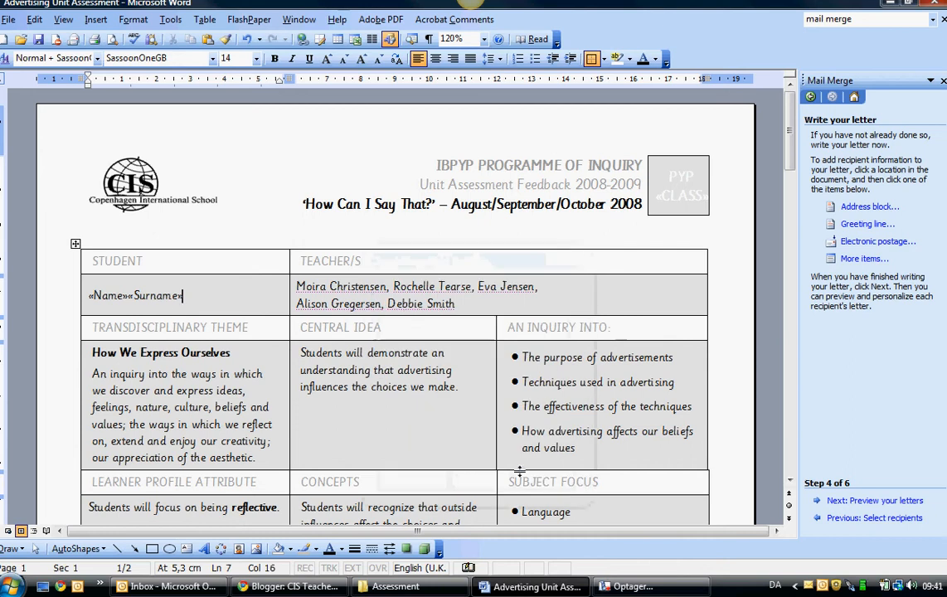
click(129, 295)
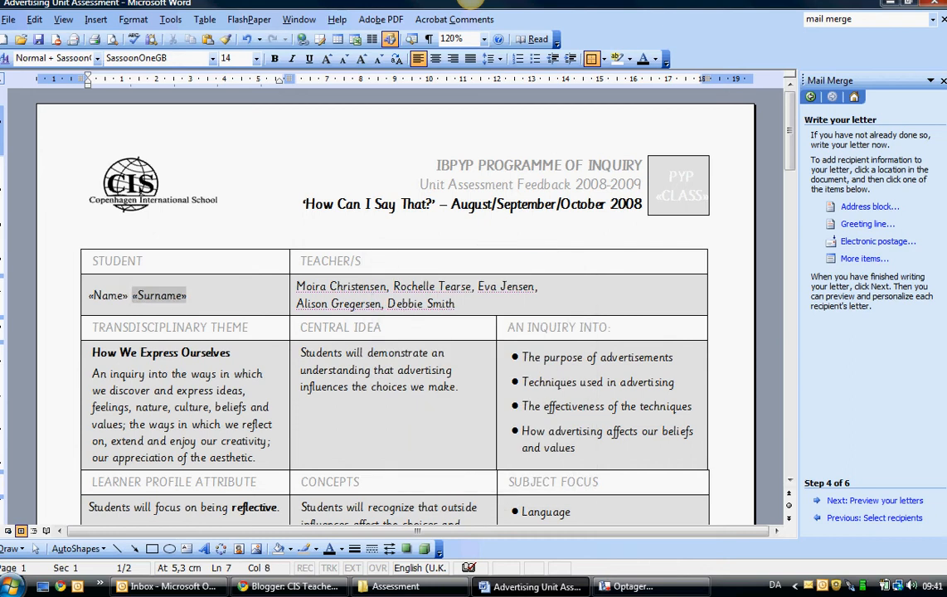
click(223, 293)
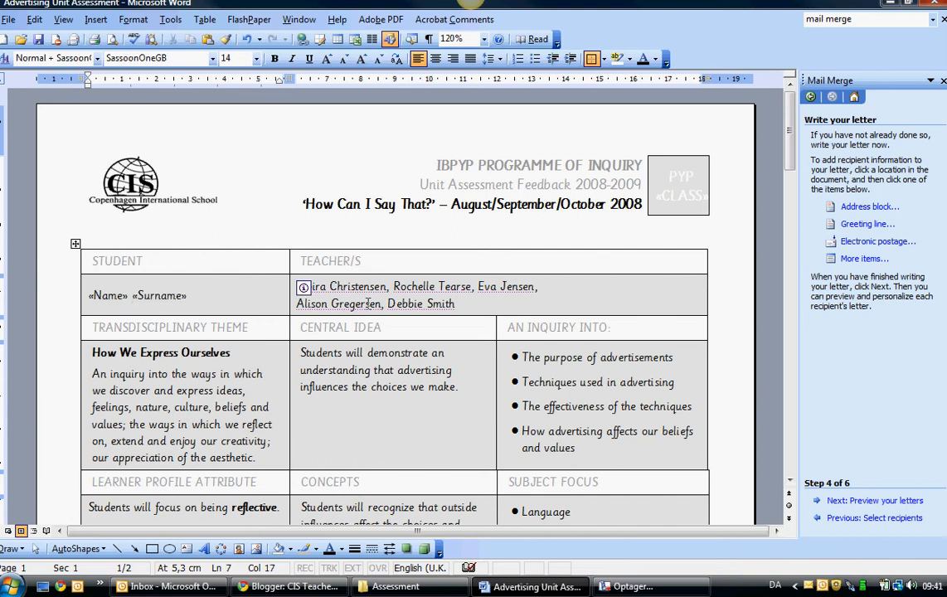
Preview the merged letters, moving through the recipients from the first to the seventh
click(875, 501)
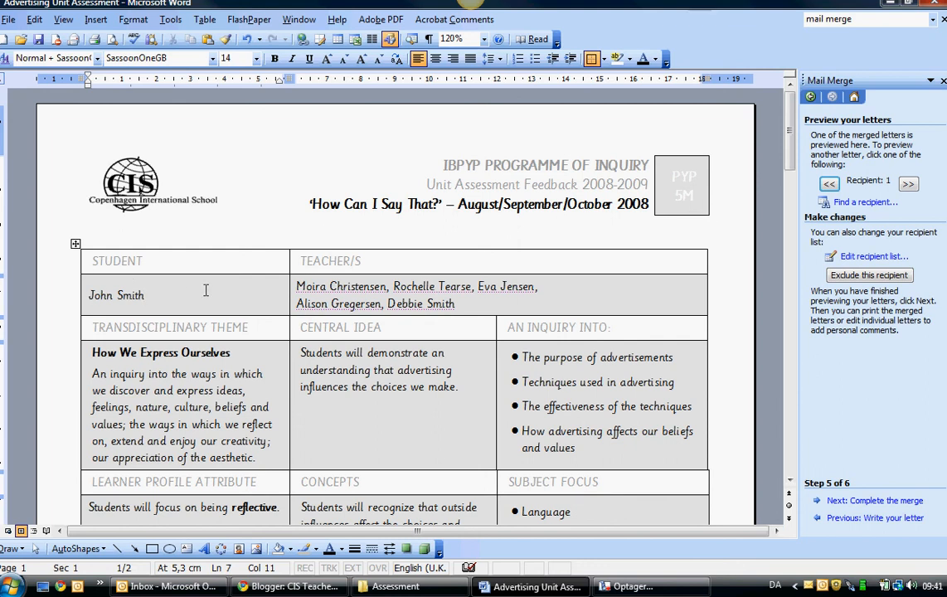
click(908, 186)
click(908, 185)
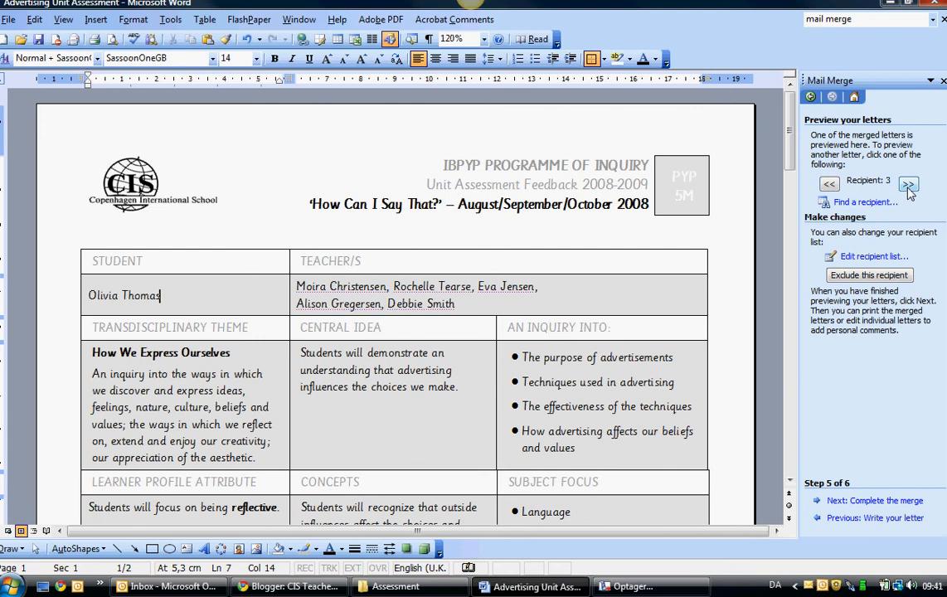
click(908, 186)
click(908, 186)
click(908, 186)
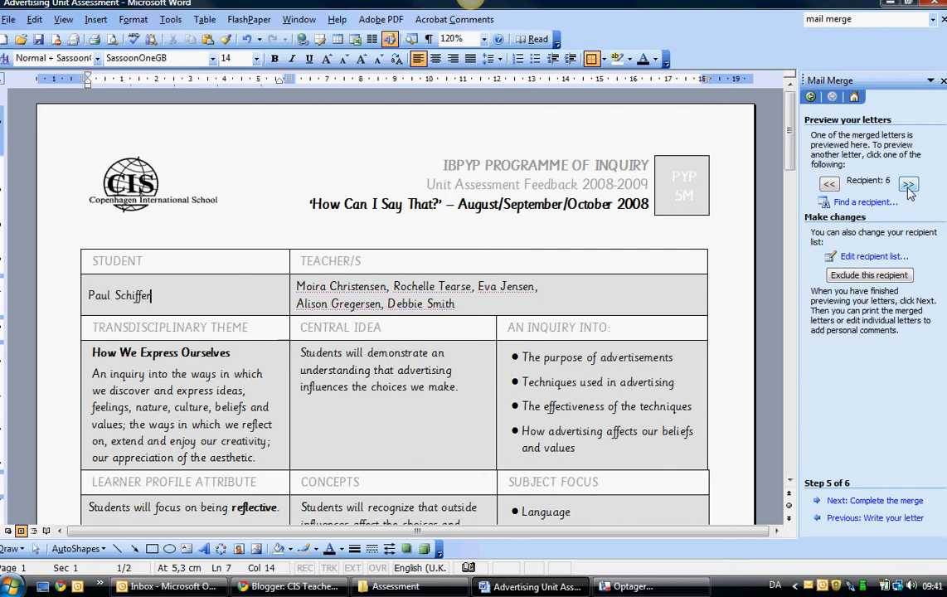
click(908, 185)
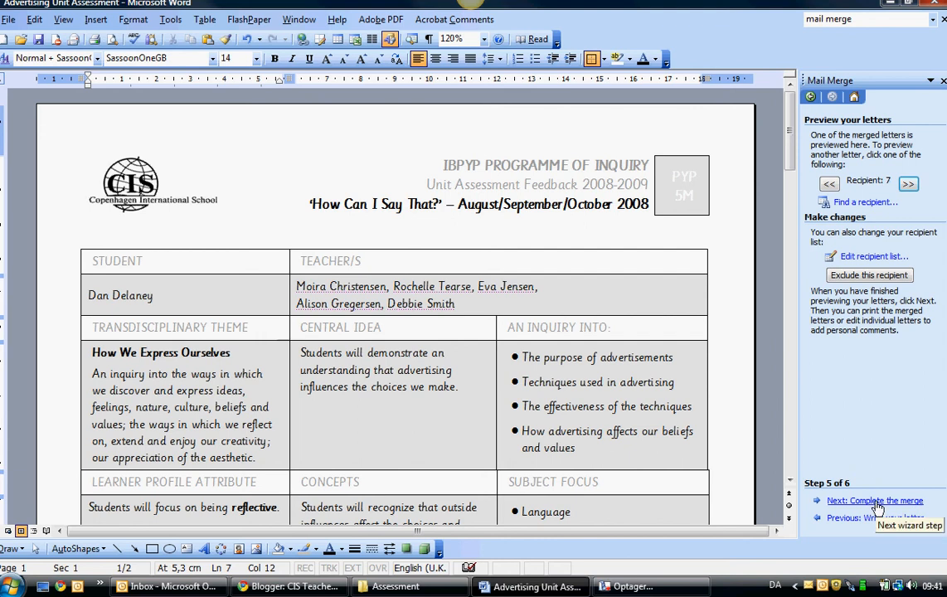
Advance the wizard to the Complete the merge stage and close the Mail Merge wizard
click(877, 502)
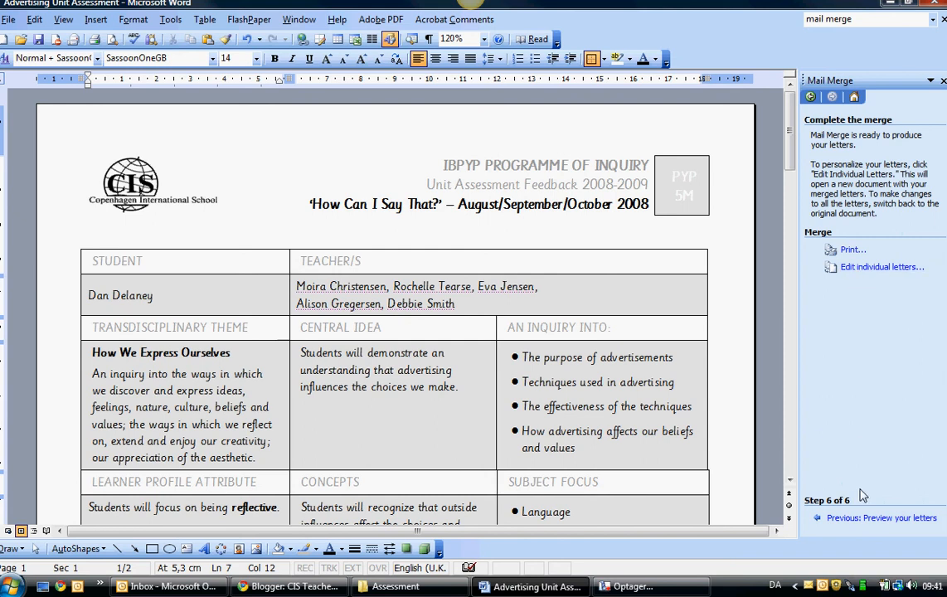
click(545, 254)
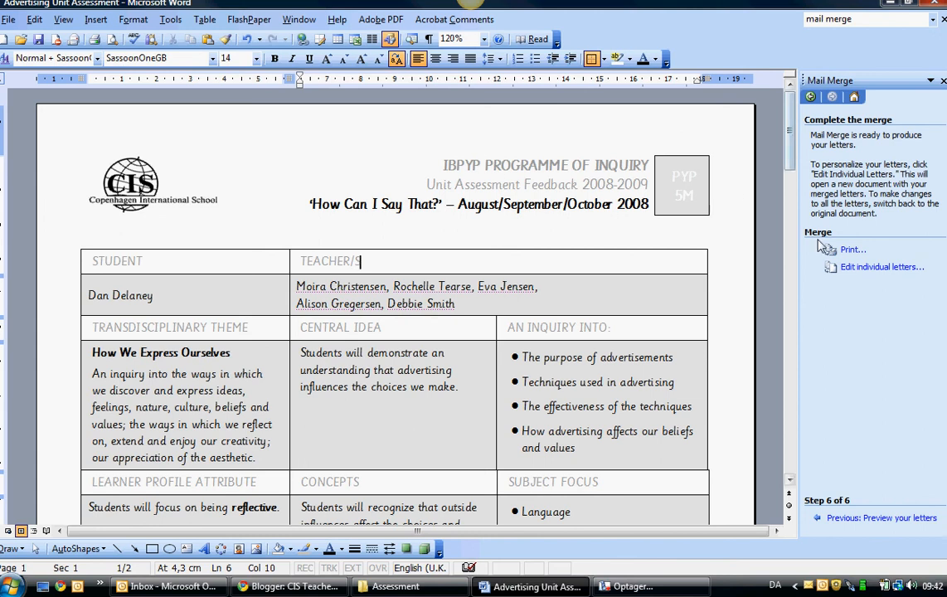
click(942, 80)
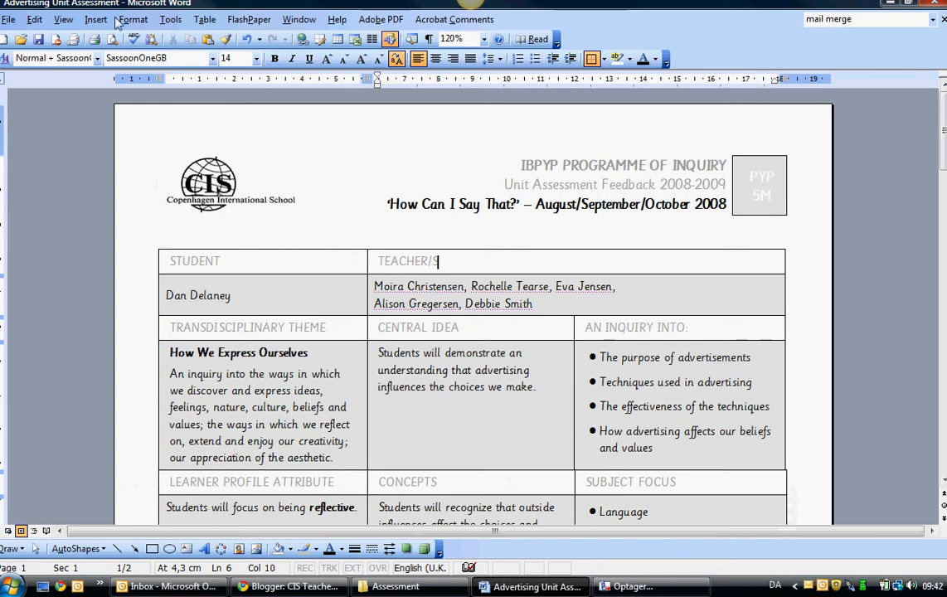
Show the Mail Merge toolbar and dock it beneath the Formatting toolbar
click(63, 21)
click(62, 20)
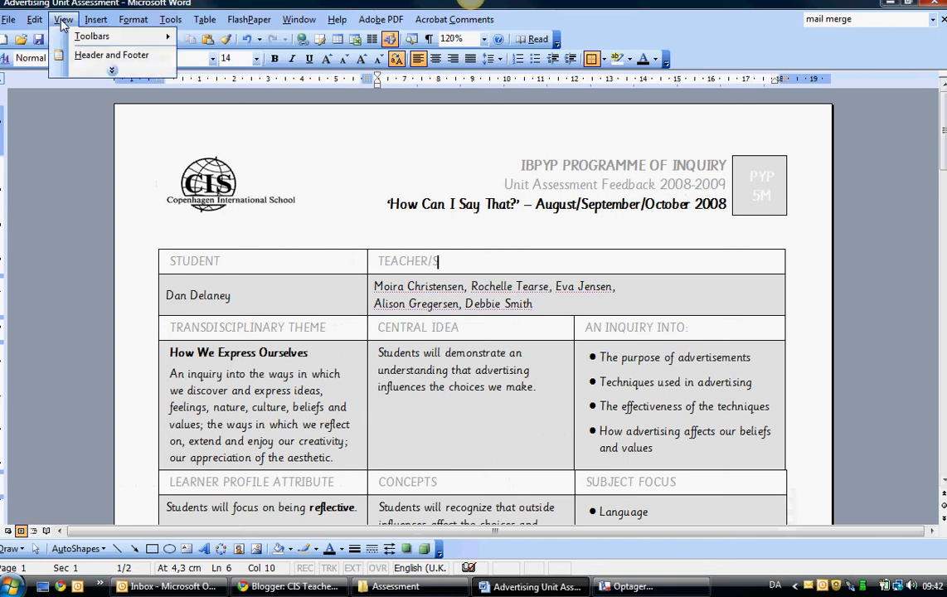
mouse_move(129, 142)
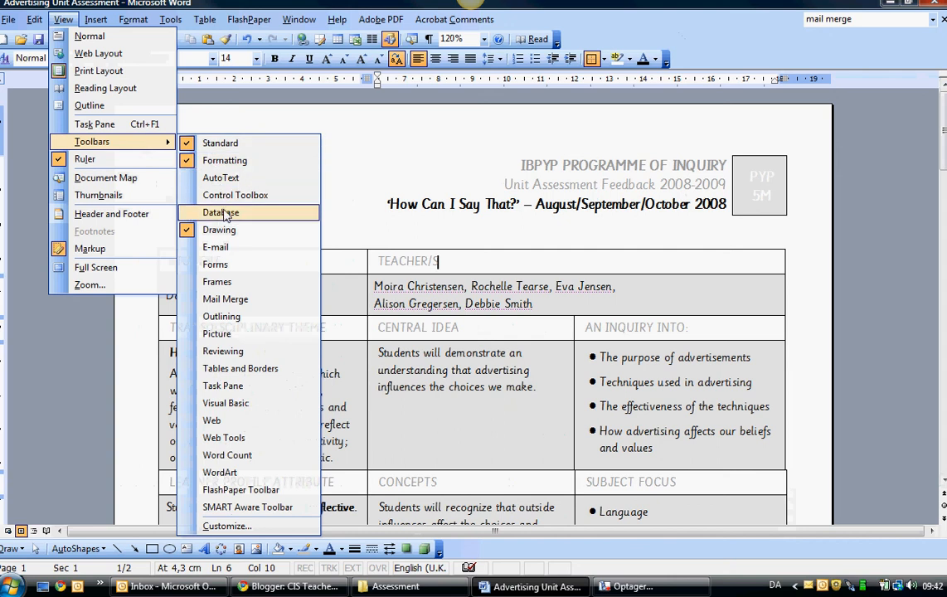
click(252, 302)
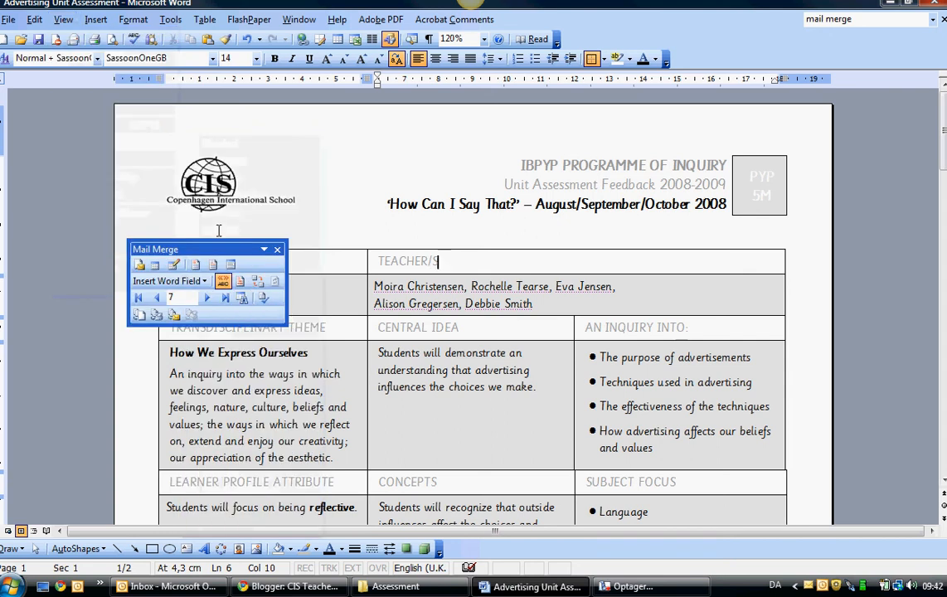
drag(222, 248, 224, 70)
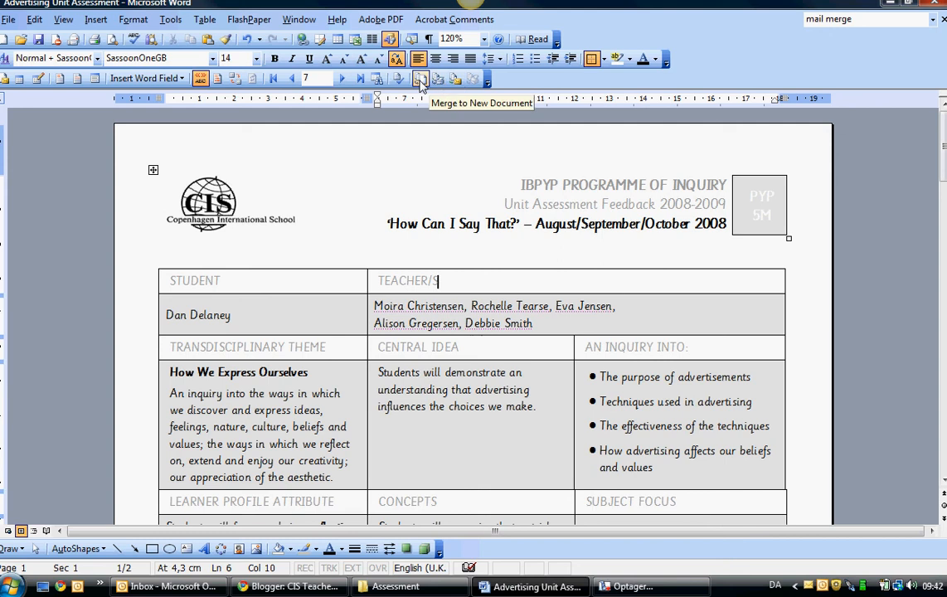
Merge all records to a new document and look through it from the first student's assessment to the second's
click(419, 80)
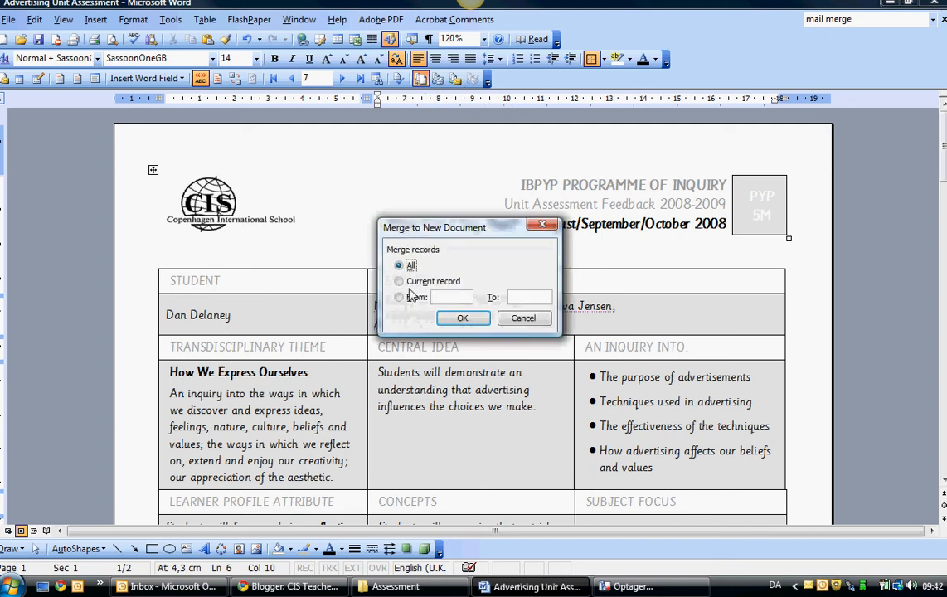
click(461, 320)
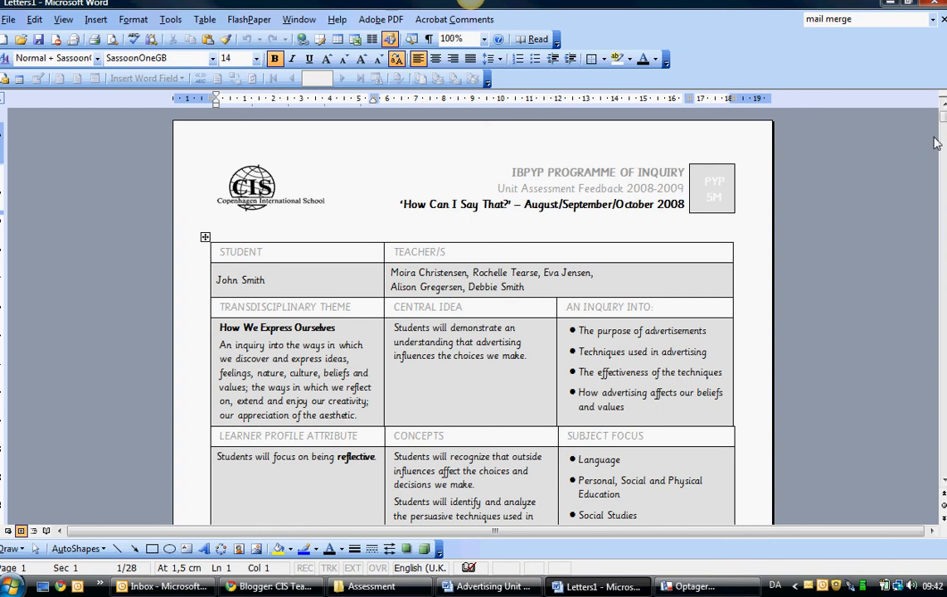
click(944, 479)
click(943, 479)
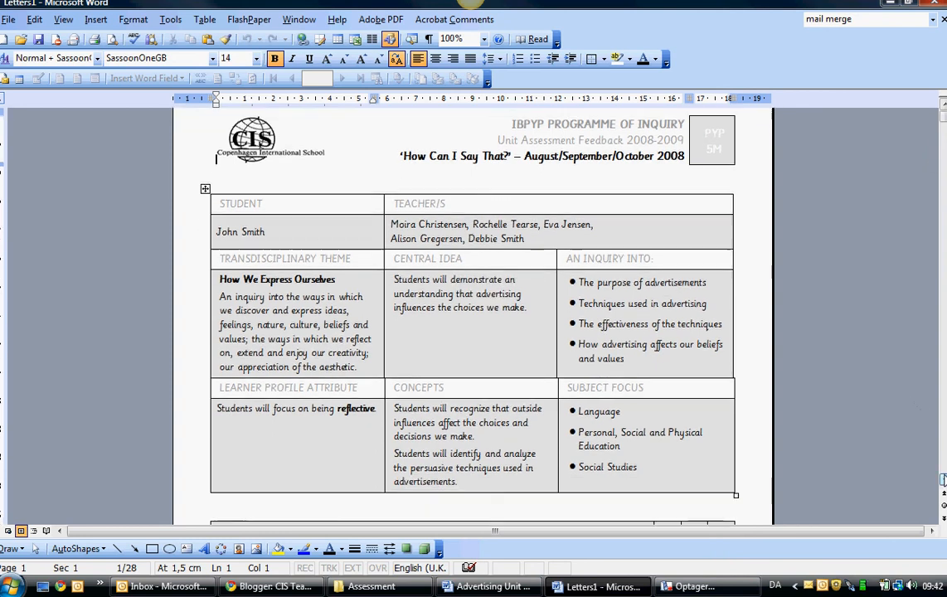
click(943, 480)
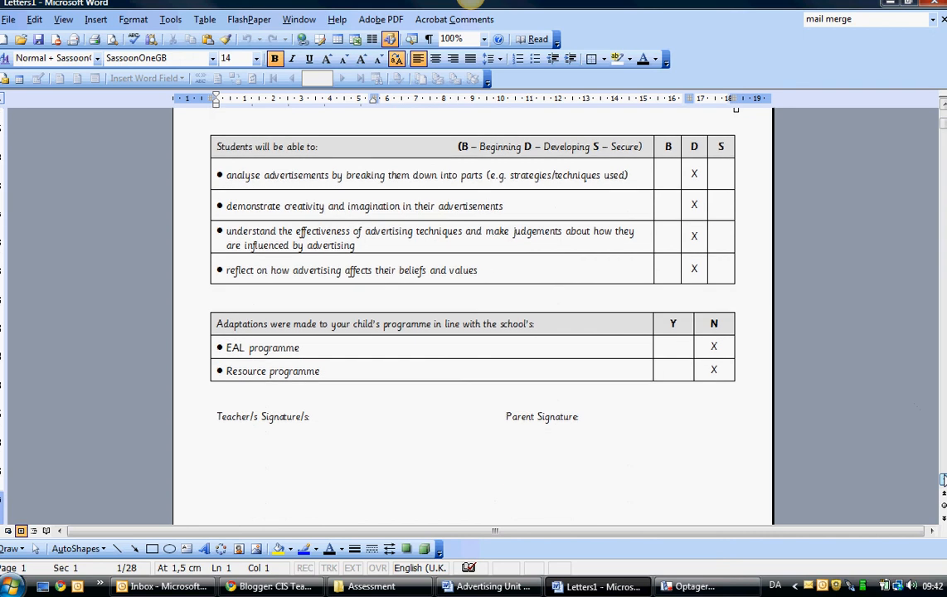
click(943, 480)
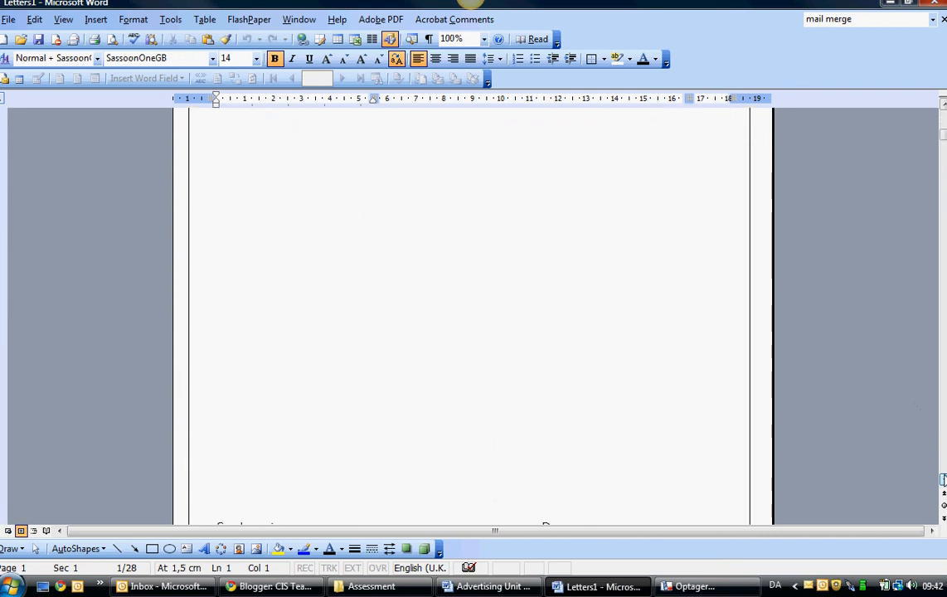
click(943, 479)
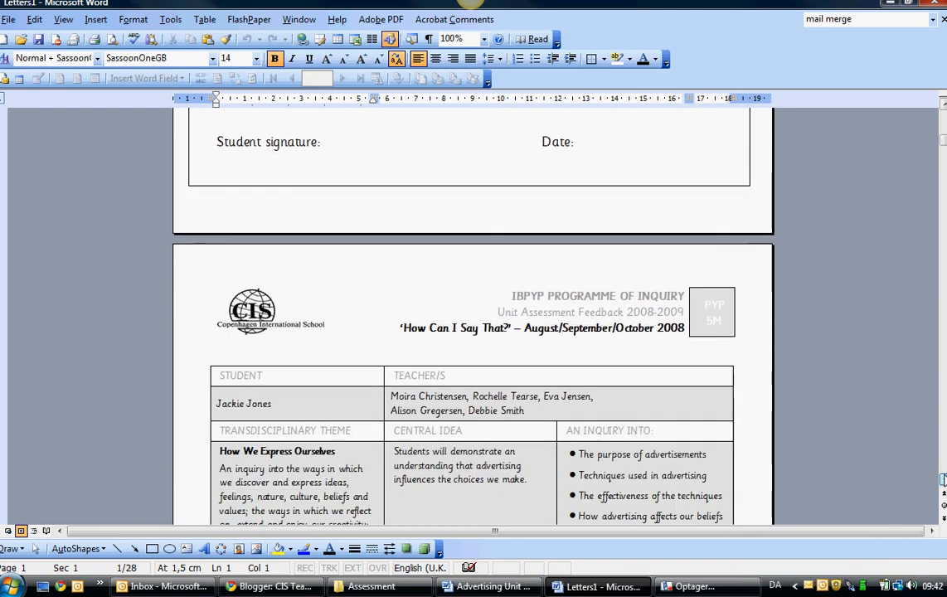
click(943, 480)
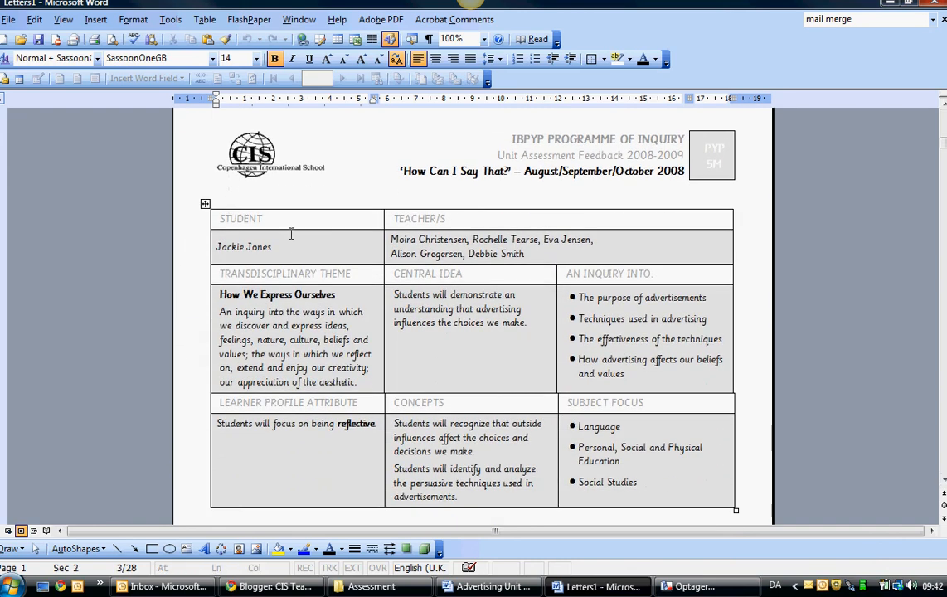